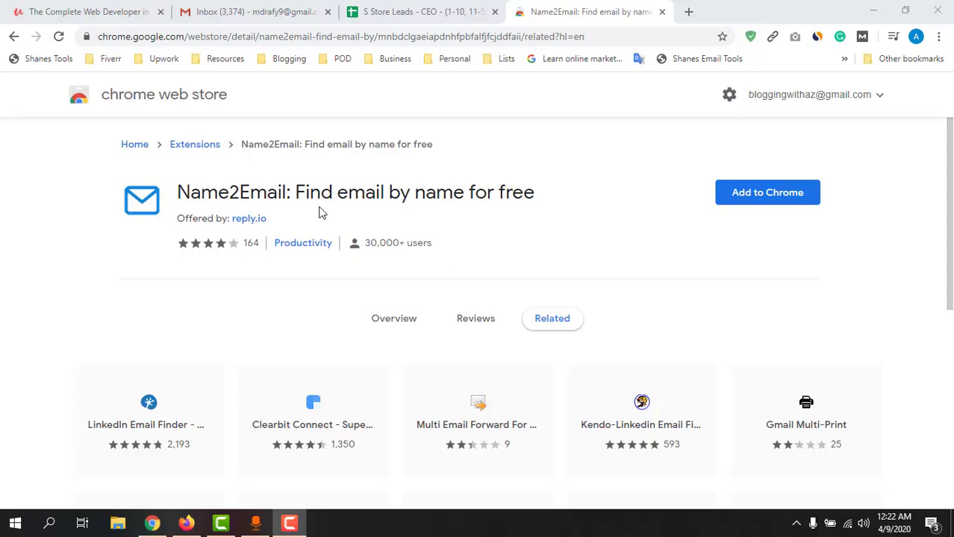
Install the Name2Email extension, then close its store and thank-you tabs to return to Gmail.
click(762, 203)
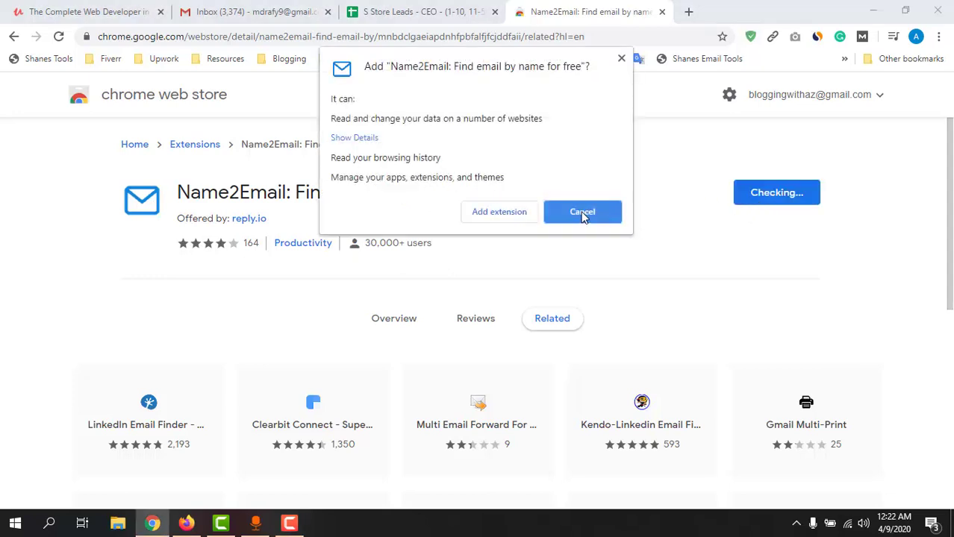
click(510, 214)
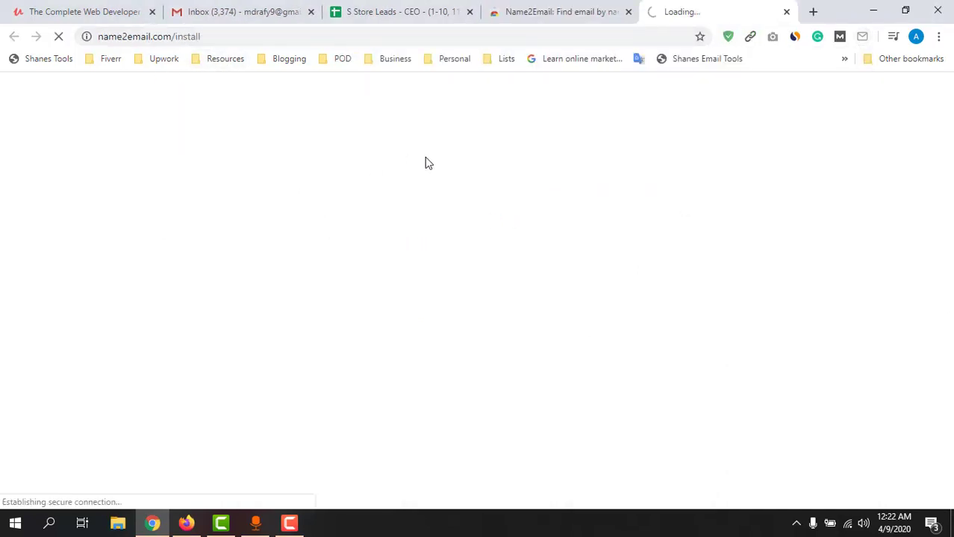
click(538, 12)
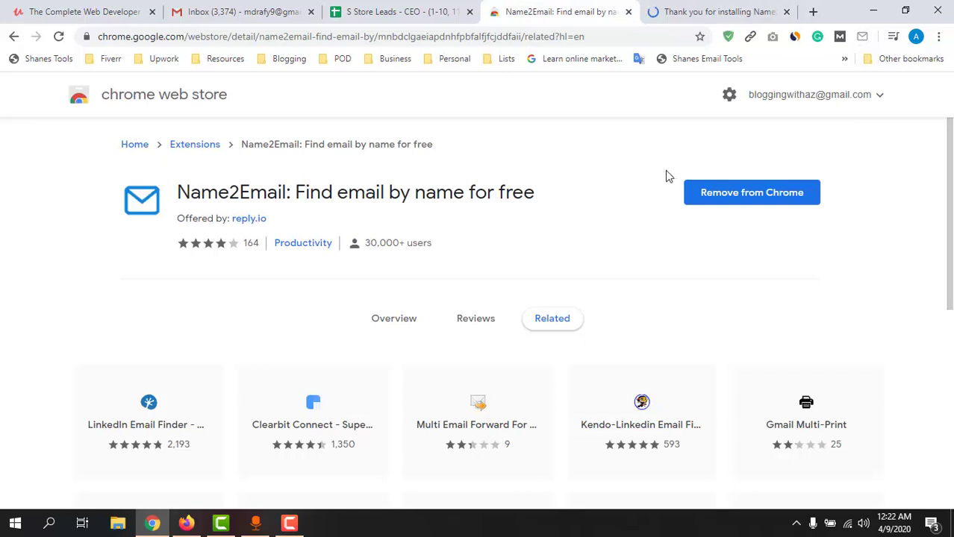
click(717, 10)
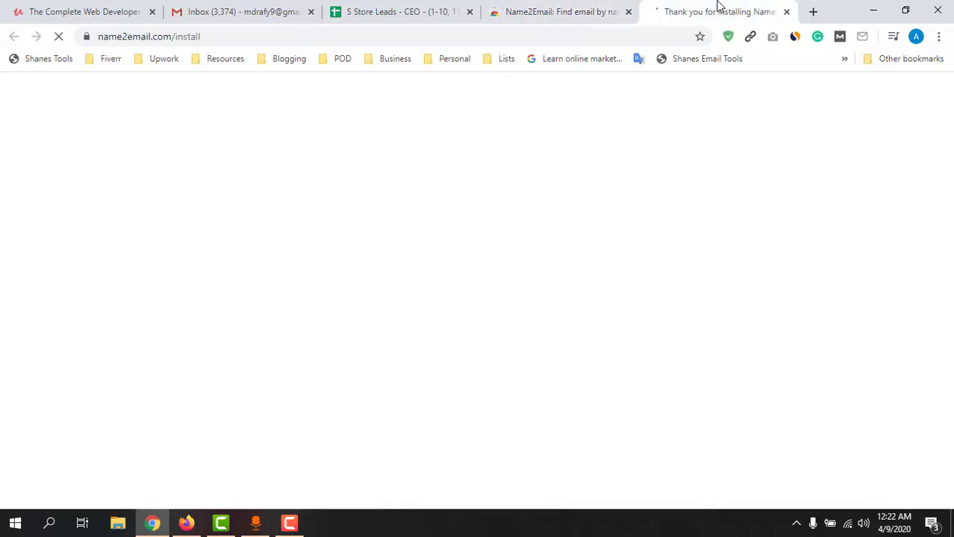
click(786, 12)
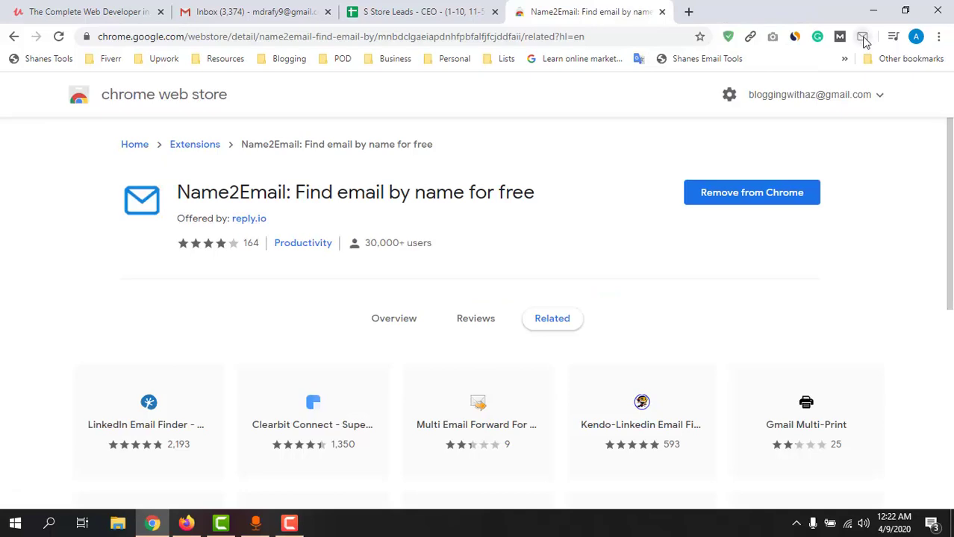
click(662, 13)
click(302, 16)
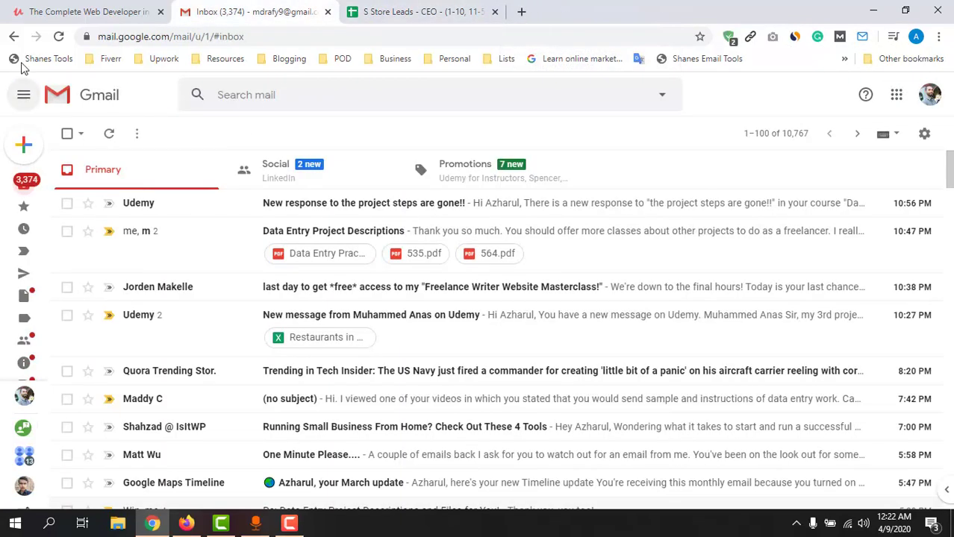
Reload Gmail, expand the new message's From/To fields, then bring up the S Store Leads sheet.
click(59, 37)
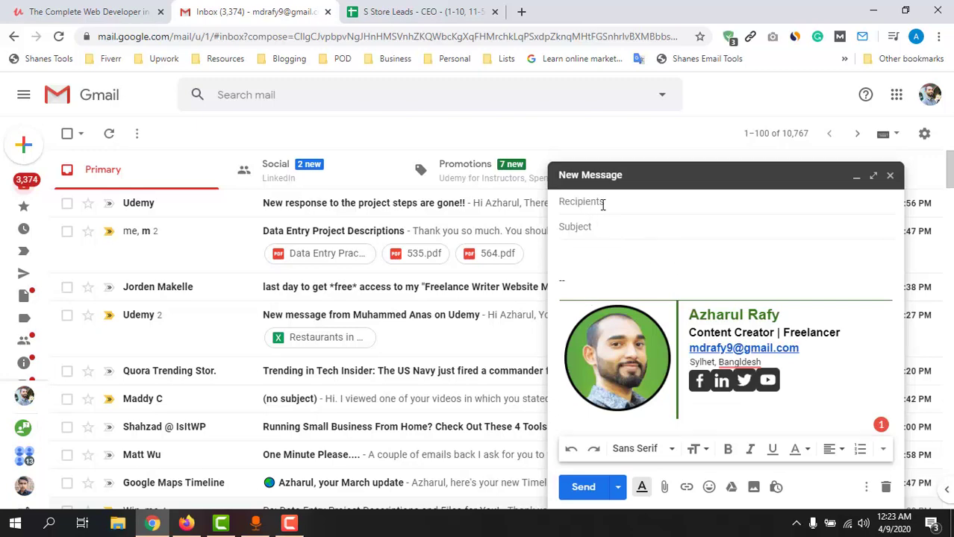
click(608, 203)
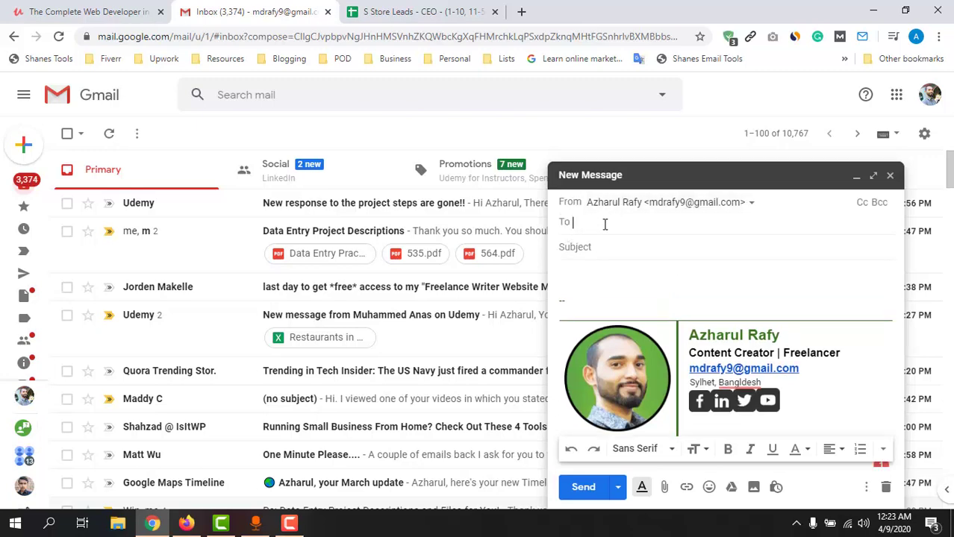
click(410, 11)
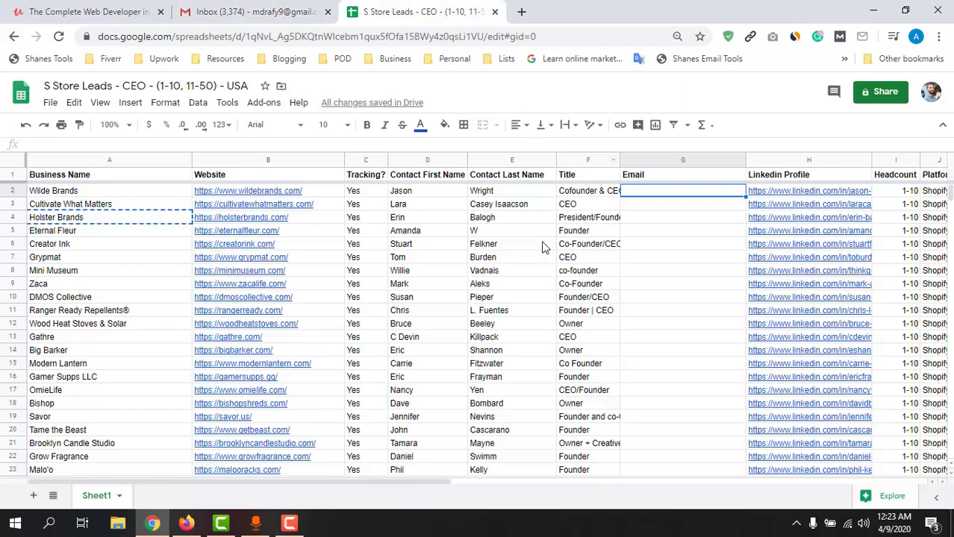
Copy the first lead's name from D2:E2 into the To field, remove the gap, and add @.
click(494, 259)
drag(415, 196, 477, 195)
right_click(478, 196)
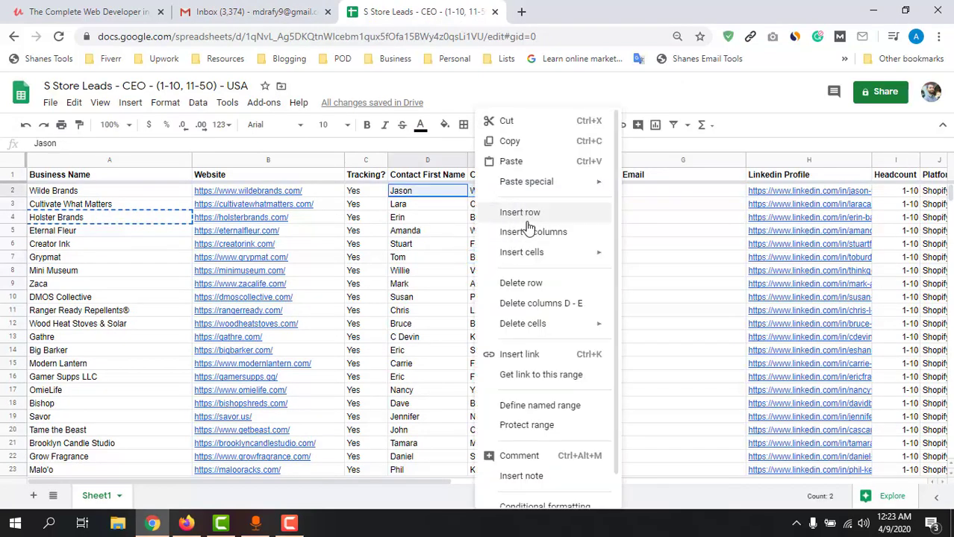
click(511, 142)
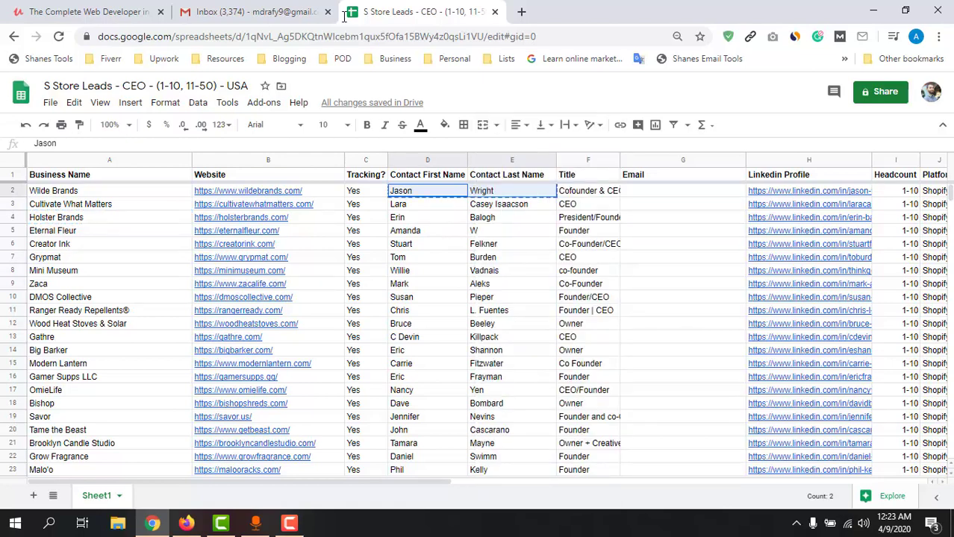
click(299, 12)
key(ctrl+v)
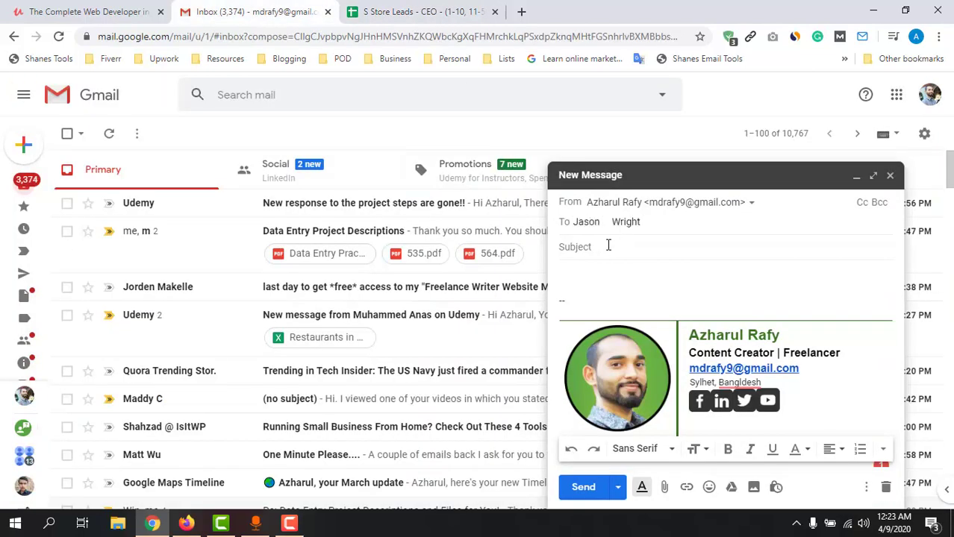
drag(601, 224, 617, 224)
click(604, 222)
key(BackSpace)
text(@)
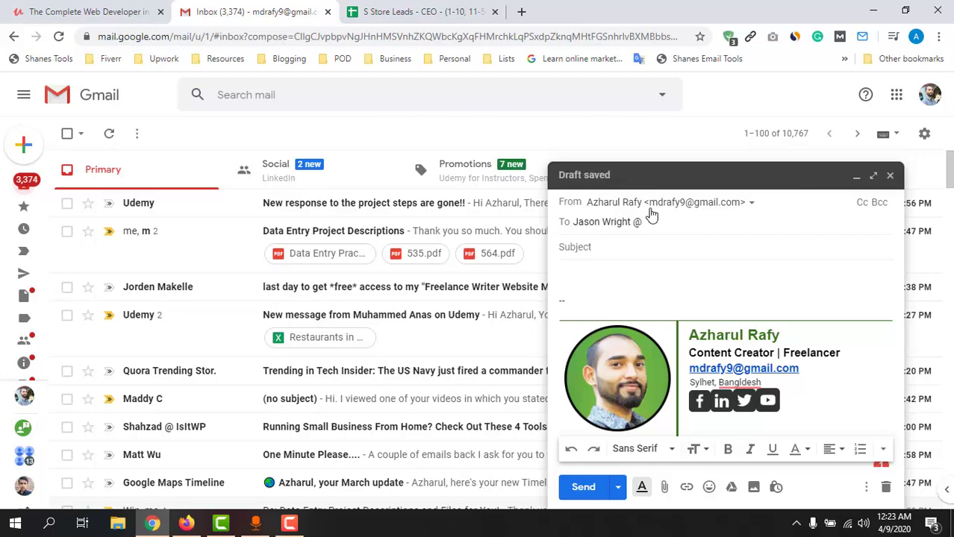
Copy the wildebrands.com domain from cell B2 and prepare to paste it into the recipient field.
click(414, 9)
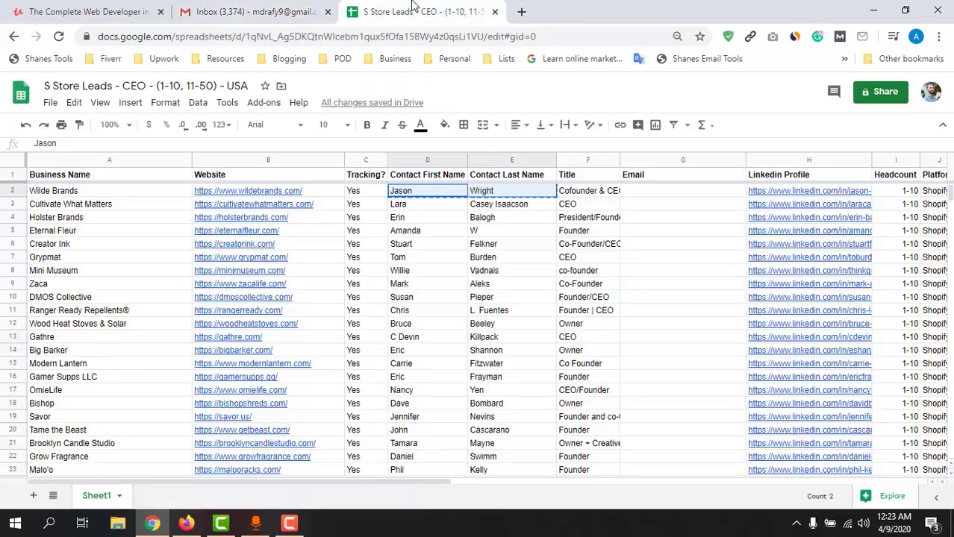
click(261, 191)
double_click(258, 191)
double_click(258, 191)
drag(282, 200, 301, 194)
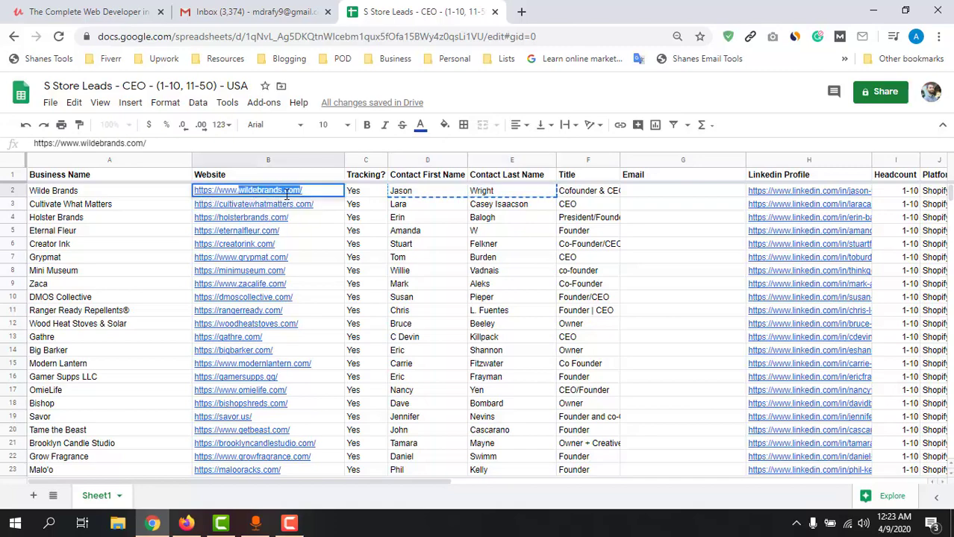
right_click(301, 195)
click(313, 245)
click(262, 9)
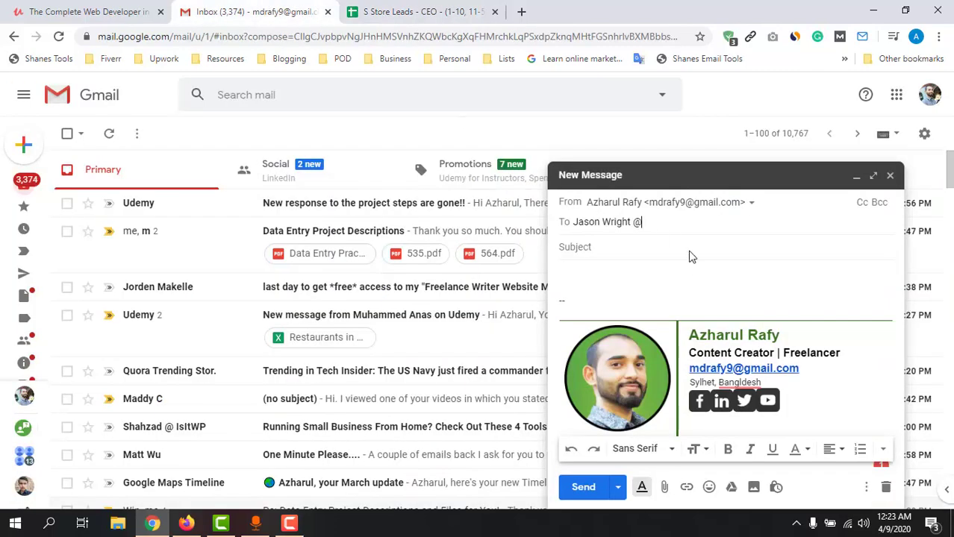
right_click(663, 221)
Paste the domain and accept Name2Email's suggested address as the draft's recipient.
click(694, 326)
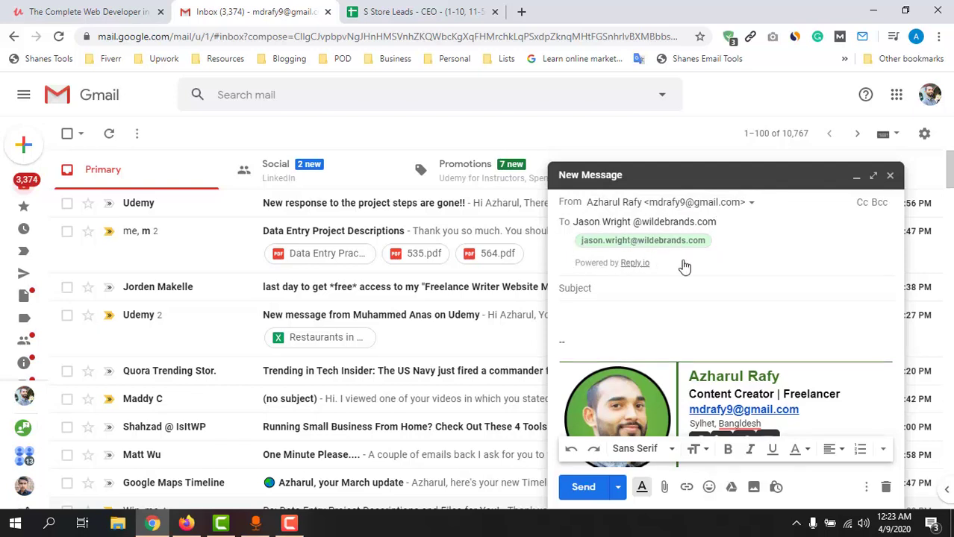
click(642, 241)
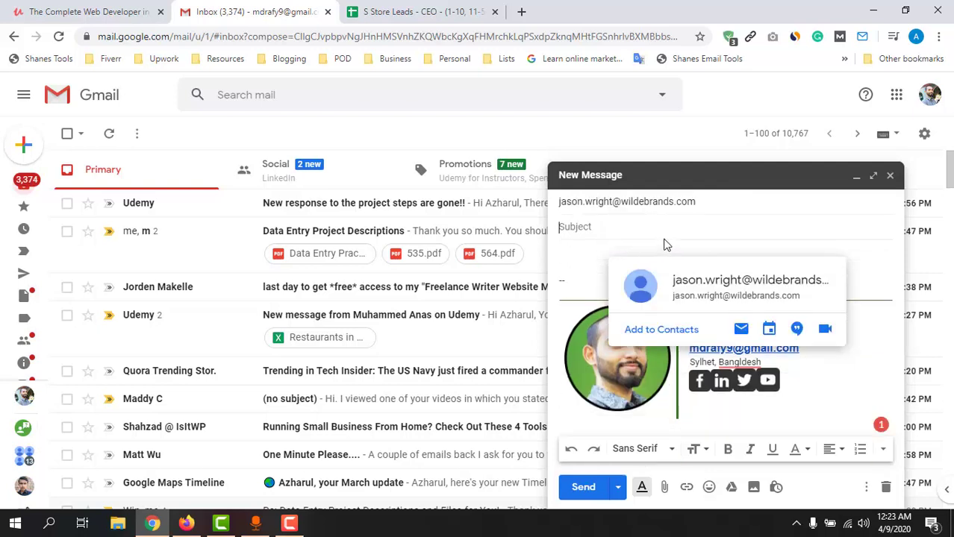
click(611, 215)
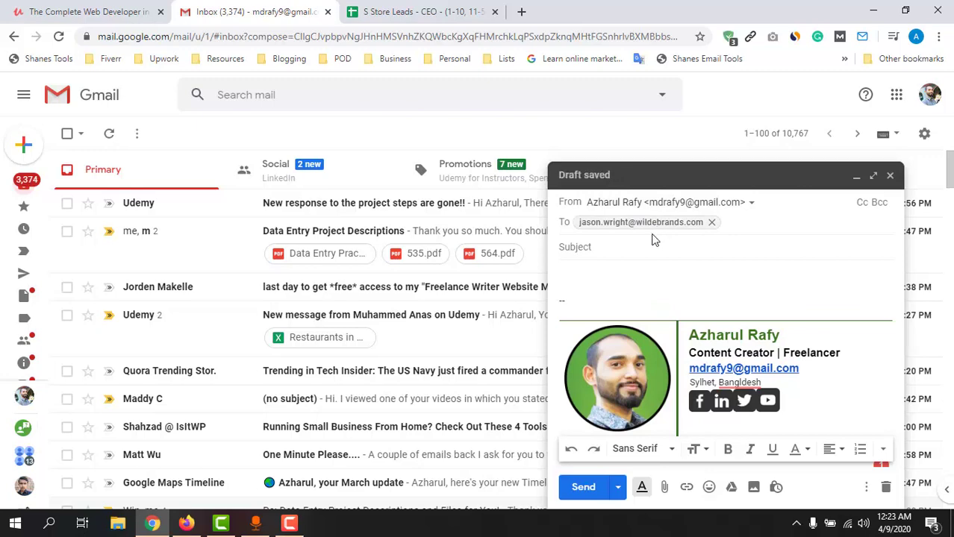
Paste the found address into Email cell G2 for Wilde Brands, then return to Gmail.
key(ctrl+Tab)
click(641, 193)
key(ctrl+v)
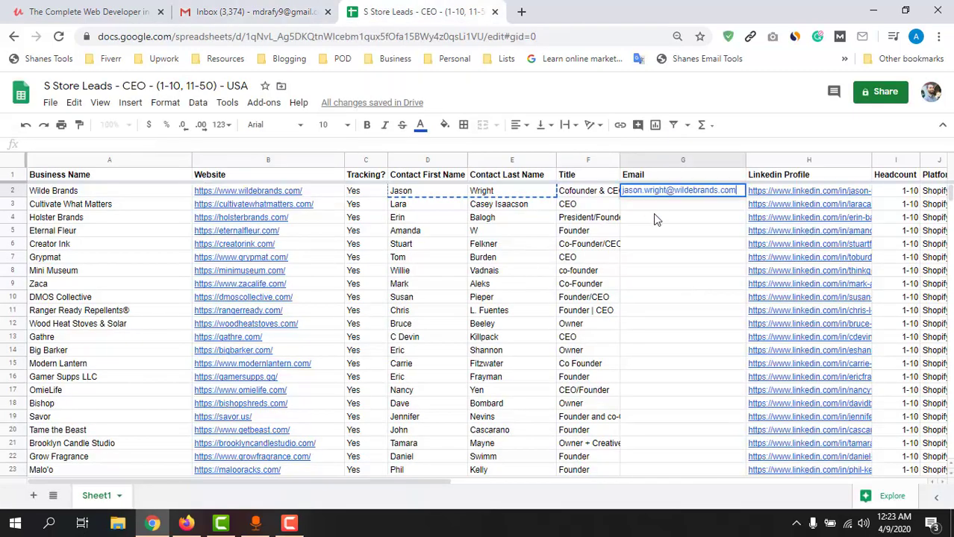
click(654, 215)
key(ctrl+shift+Tab)
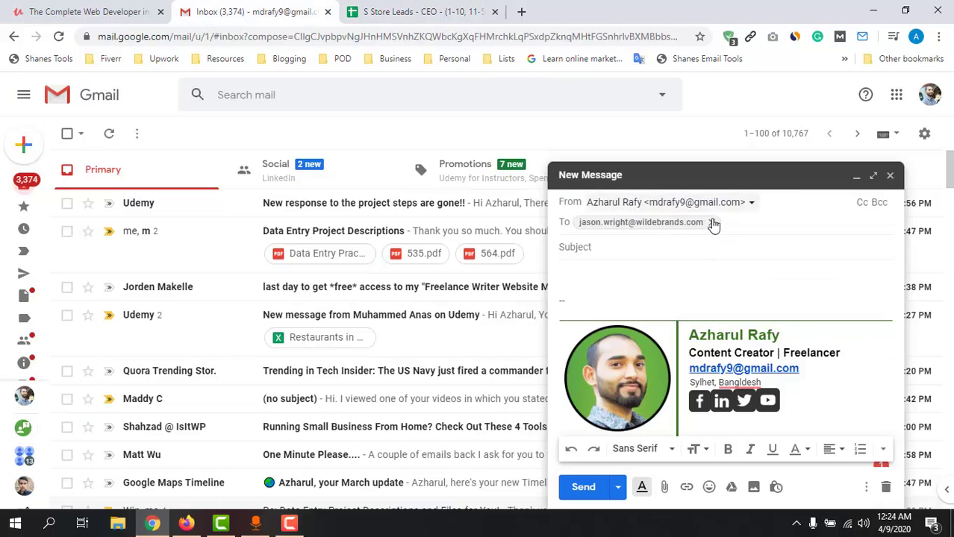
mouse_move(718, 229)
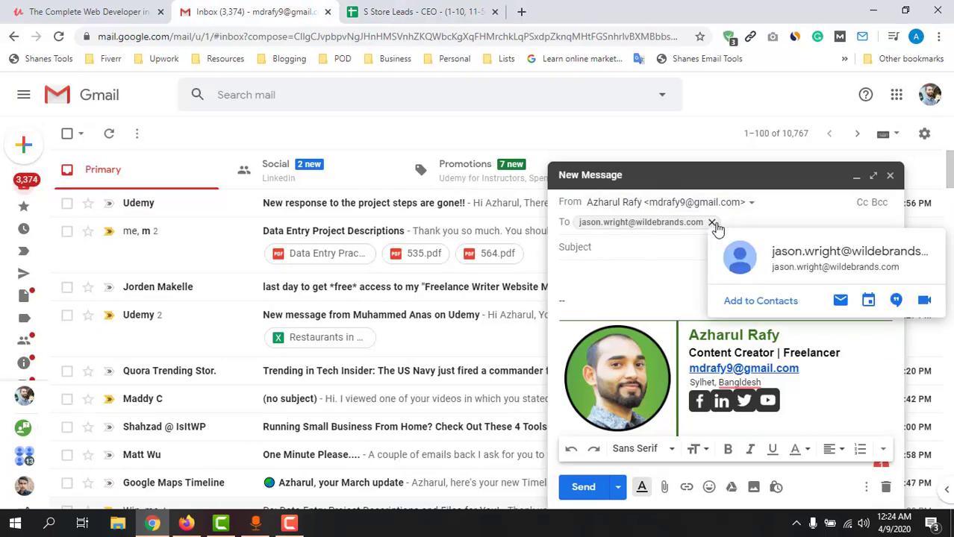
click(713, 224)
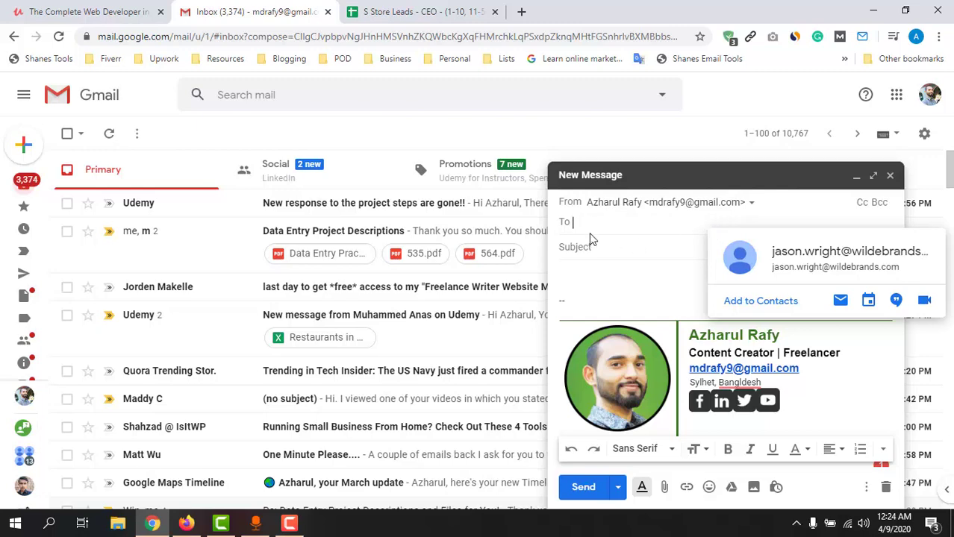
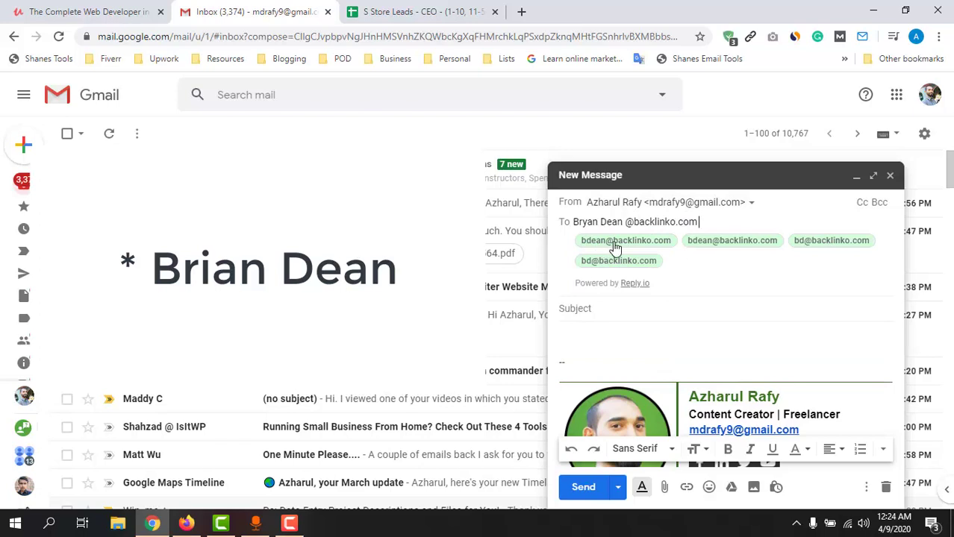
Review the suggested backlinko.com addresses, clear the recipient field, and go back to the spreadsheet.
mouse_move(606, 251)
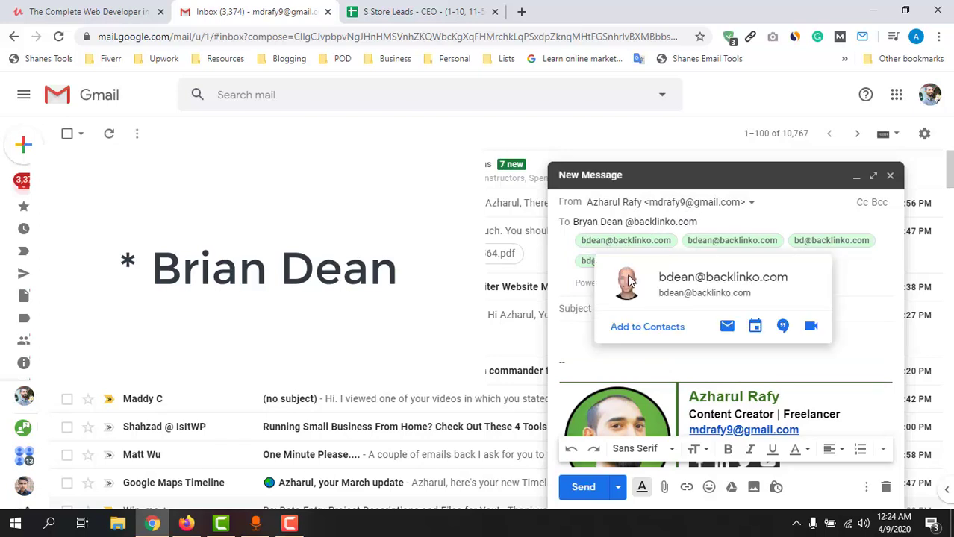
mouse_move(737, 244)
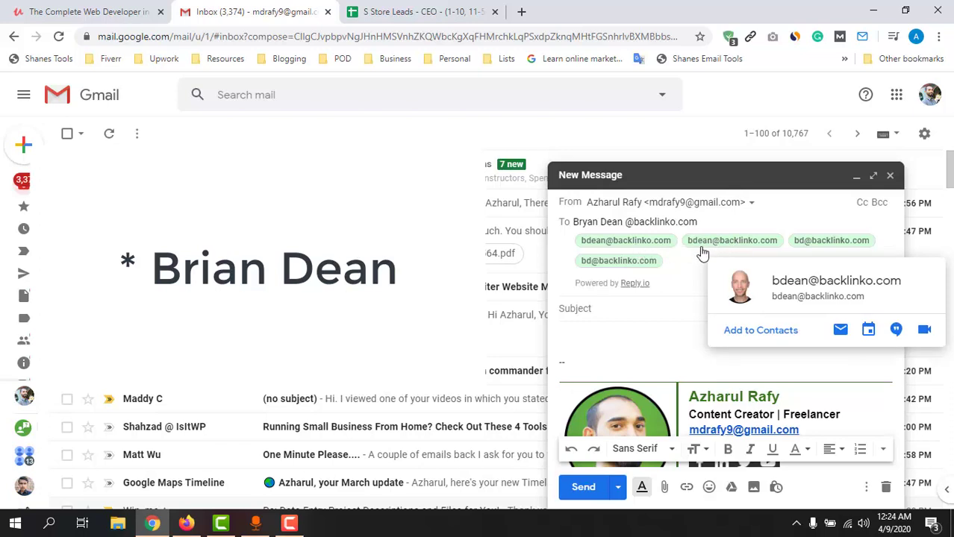
mouse_move(704, 248)
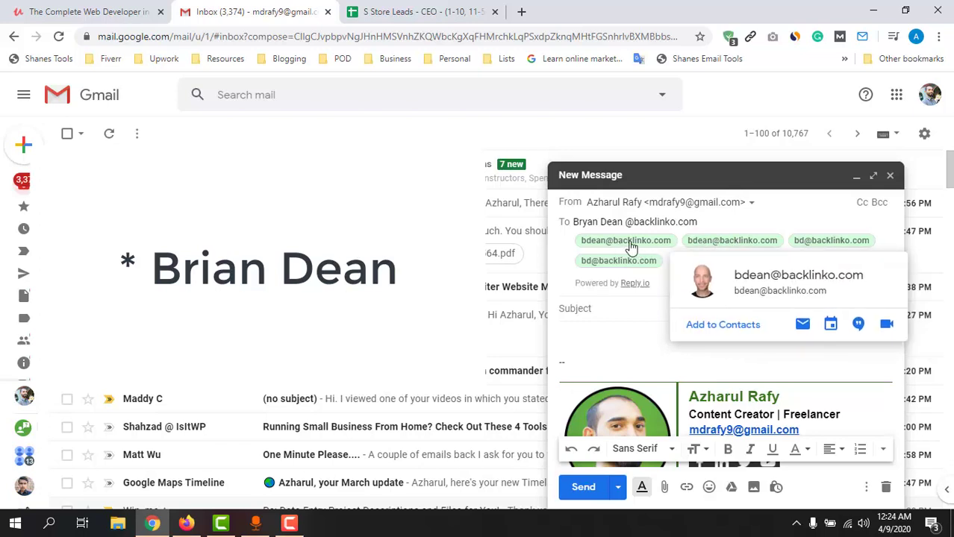
mouse_move(810, 240)
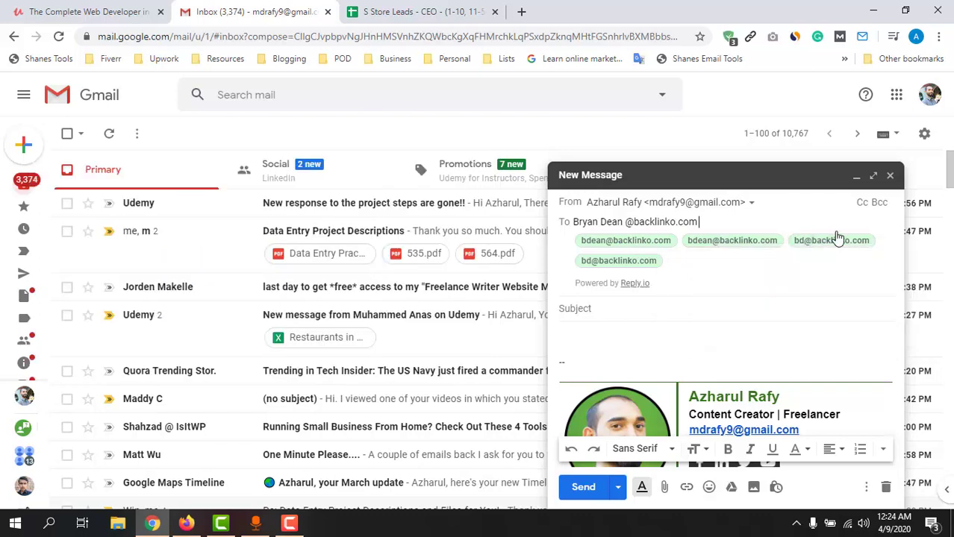
click(679, 265)
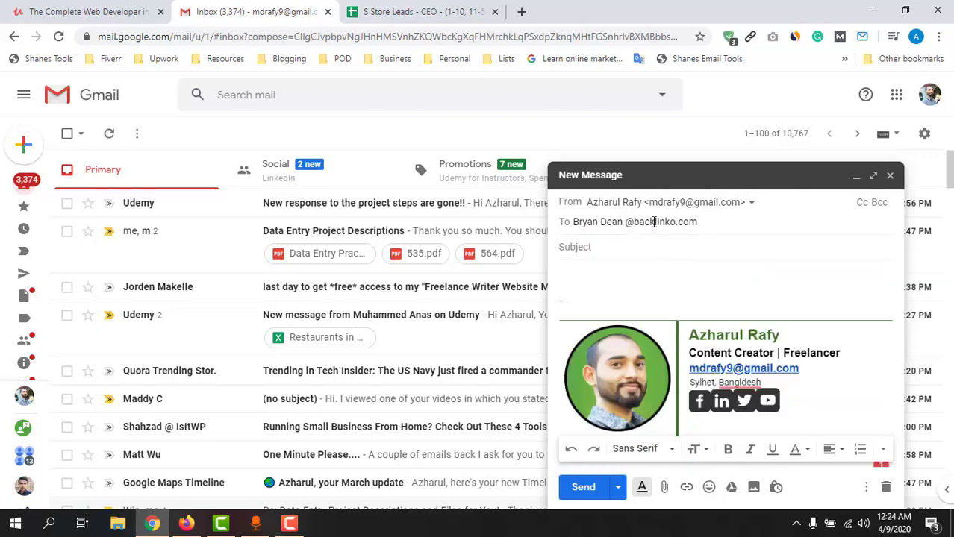
key(ctrl+a)
key(BackSpace)
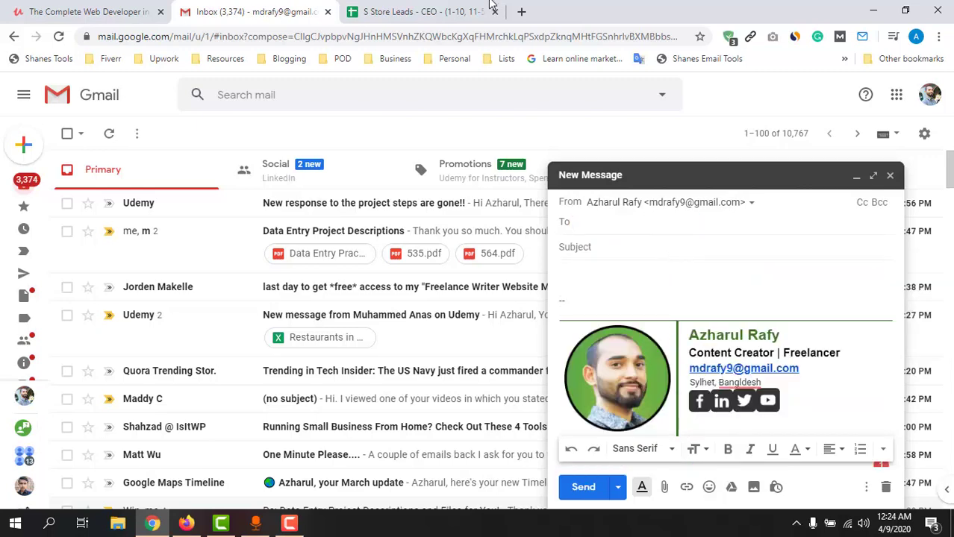
click(492, 9)
Copy row 3's name from D3:E3 into Gmail's To field and correct the name text.
click(561, 208)
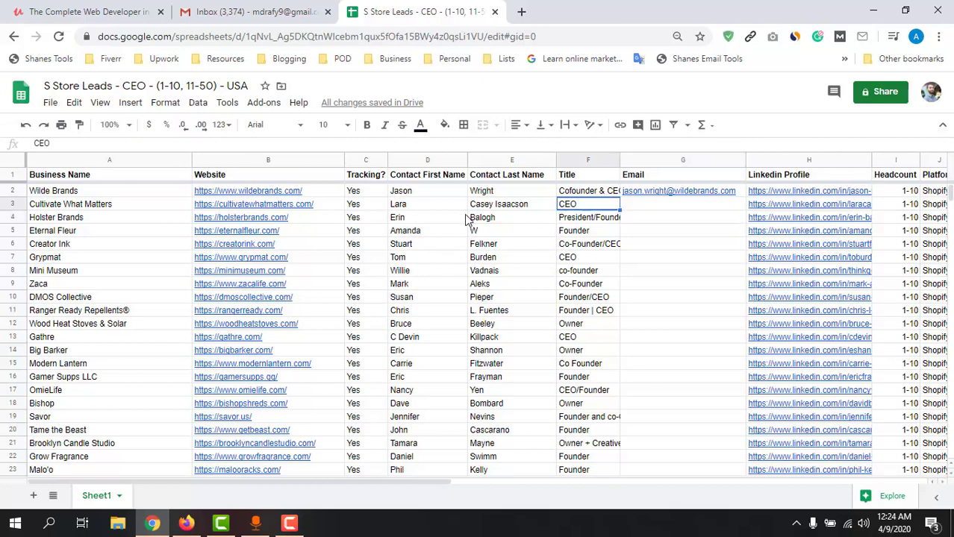
drag(411, 204, 482, 209)
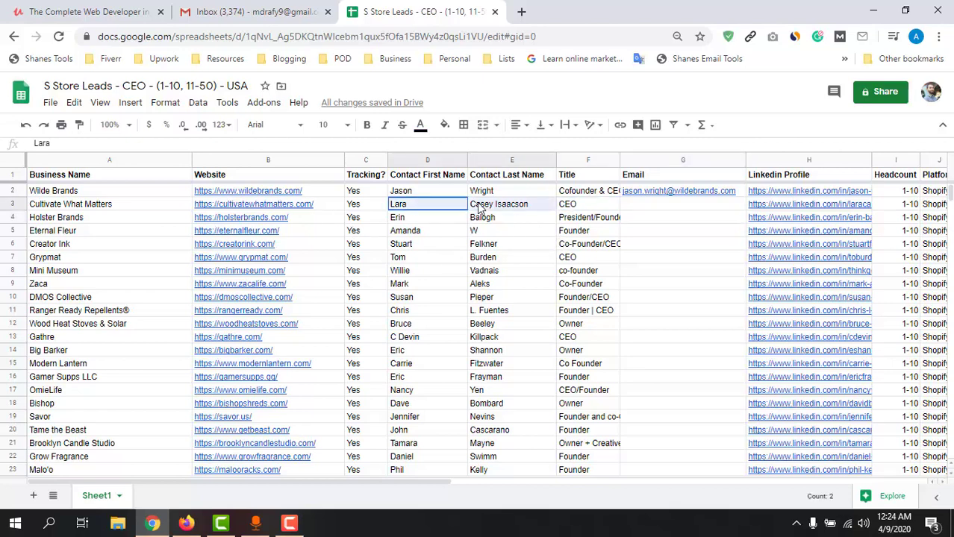
key(ctrl+c)
click(250, 12)
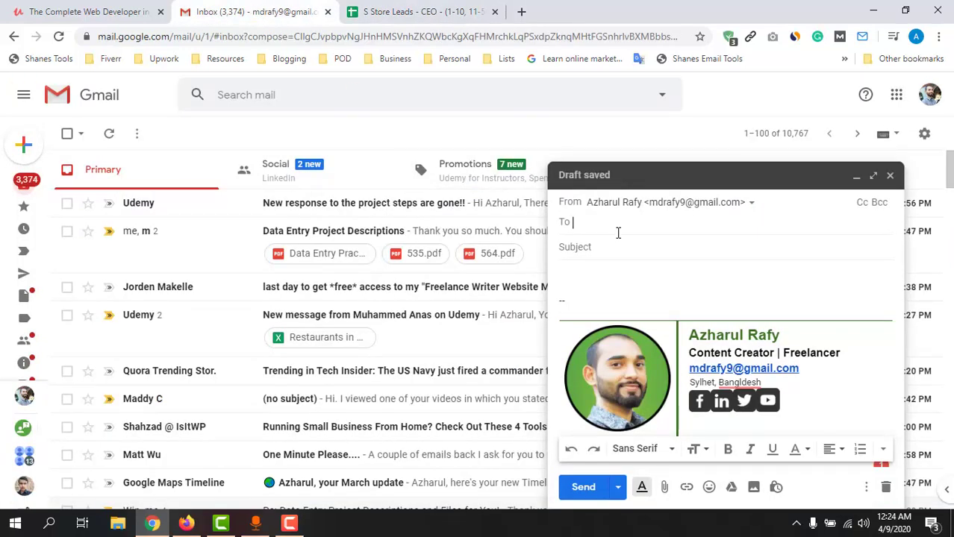
key(ctrl+v)
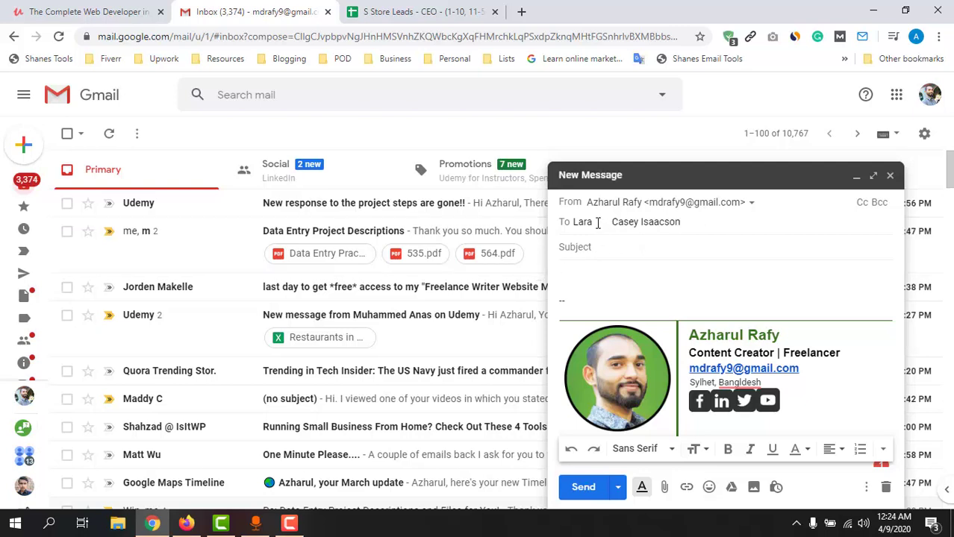
mouse_move(593, 222)
mouse_down()
mouse_move(675, 229)
mouse_move(593, 224)
mouse_up()
click(635, 224)
key(BackSpace)
text(I)
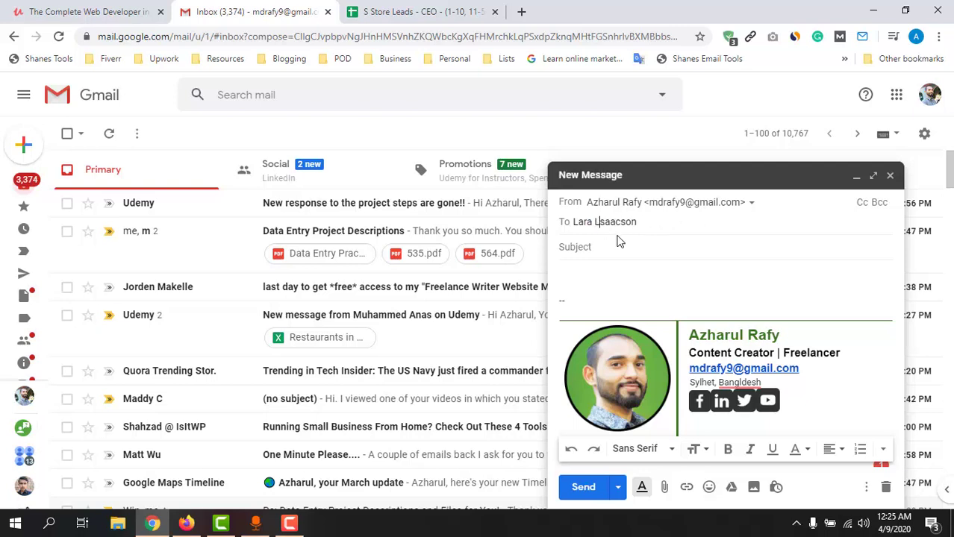
double_click(584, 222)
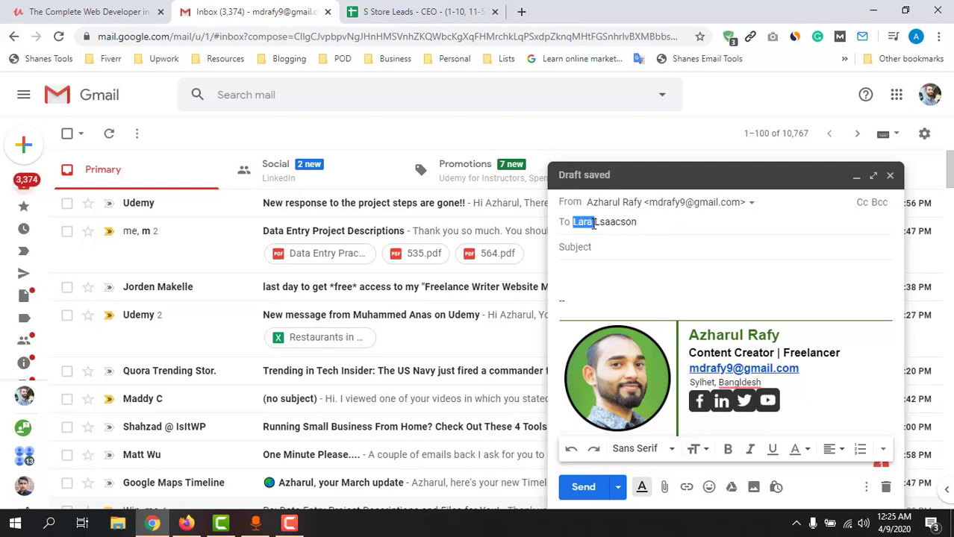
click(594, 224)
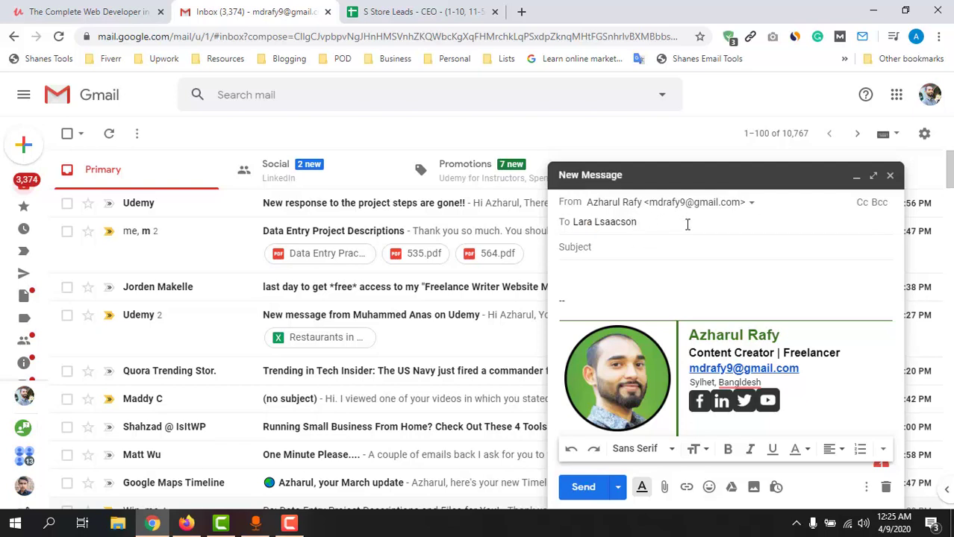
Copy the website URL from B3 and paste cultivatewhatmatters.com after the @ in the recipient field.
click(418, 11)
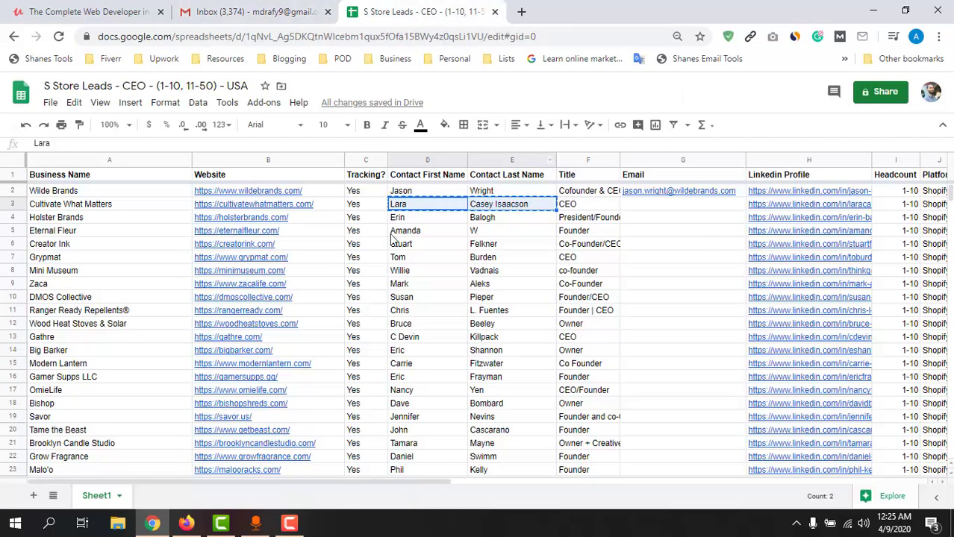
click(254, 206)
triple_click(253, 207)
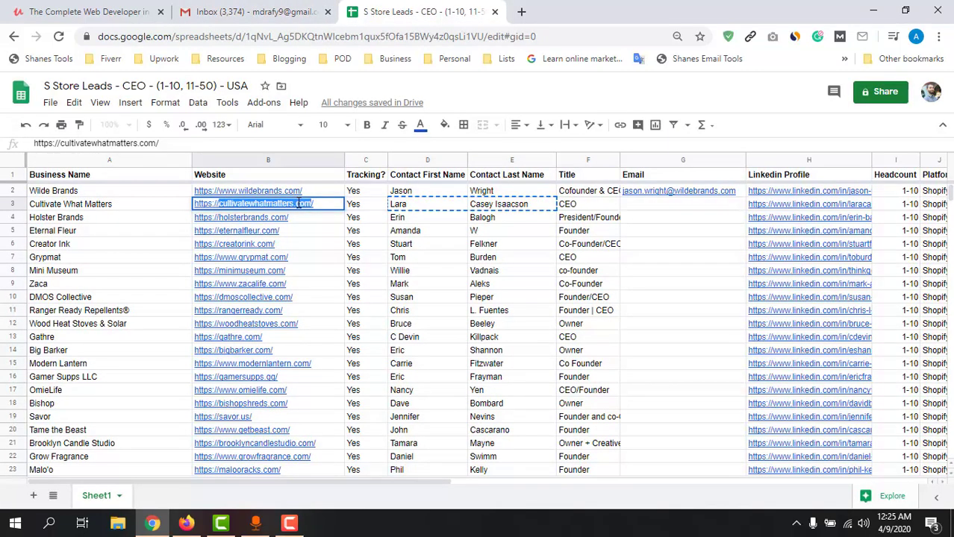
right_click(298, 208)
click(330, 254)
click(247, 11)
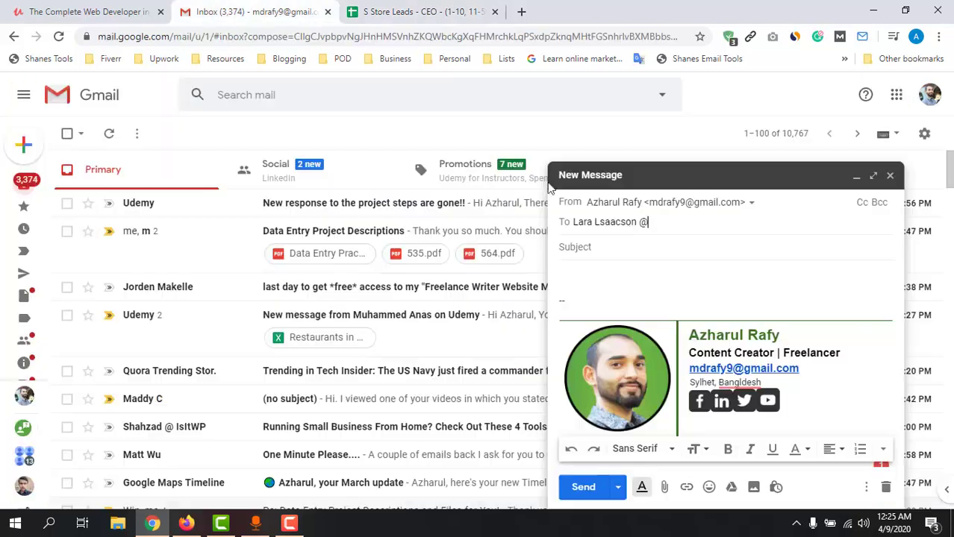
key(ctrl+v)
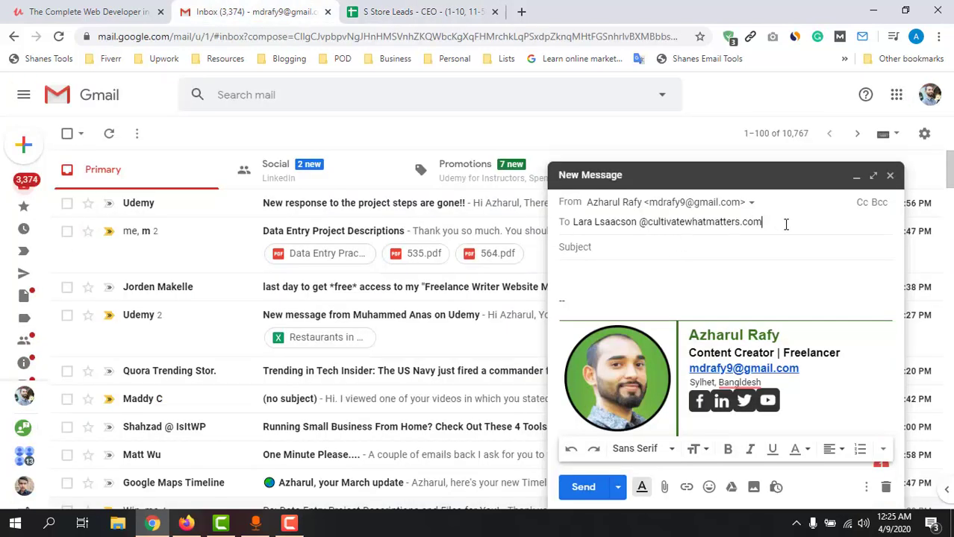